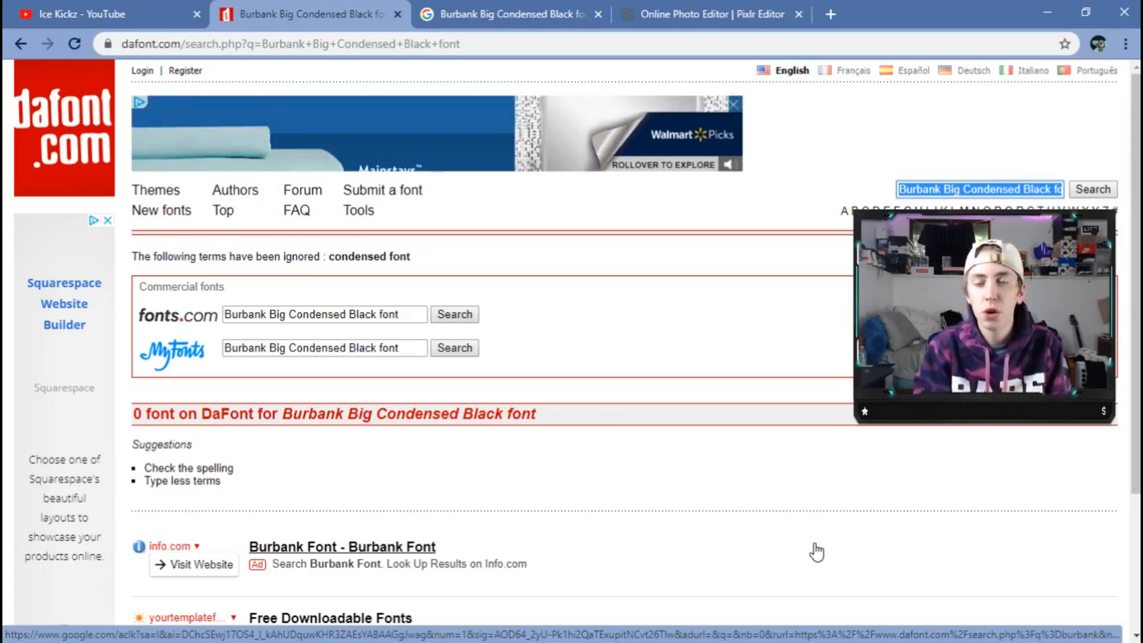
From the Google results, open the FontsMarket download page for Burbank Big Condensed Black.
click(544, 13)
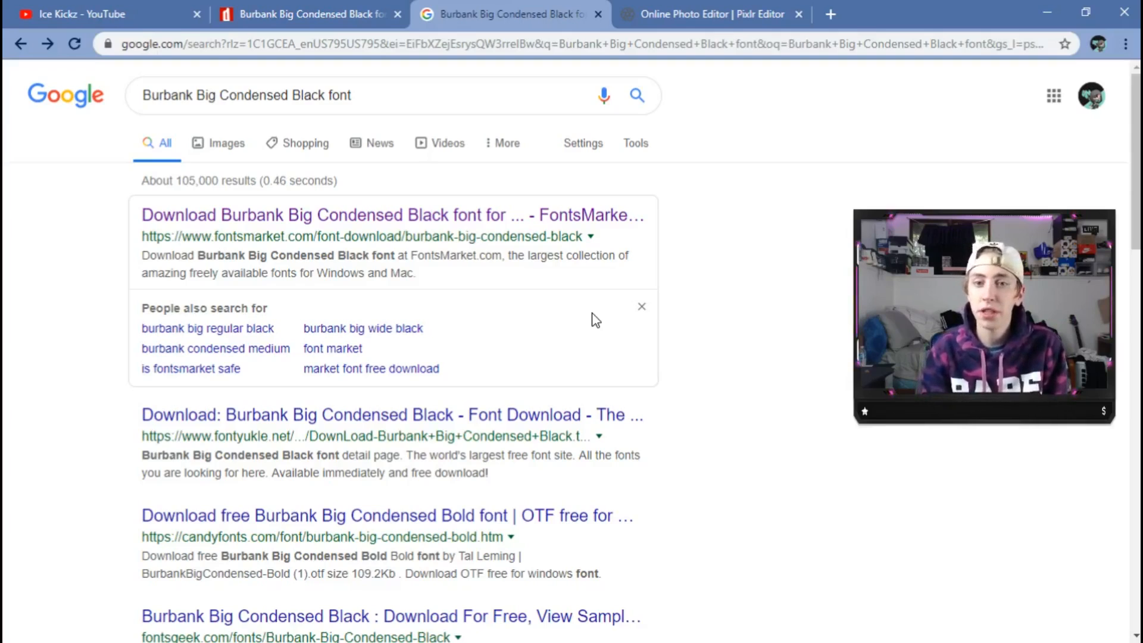
click(402, 225)
Pass the FontsMarket captcha and download the BurbankBigCondensed-Black .otf font file.
scroll(511, 418, down, 10)
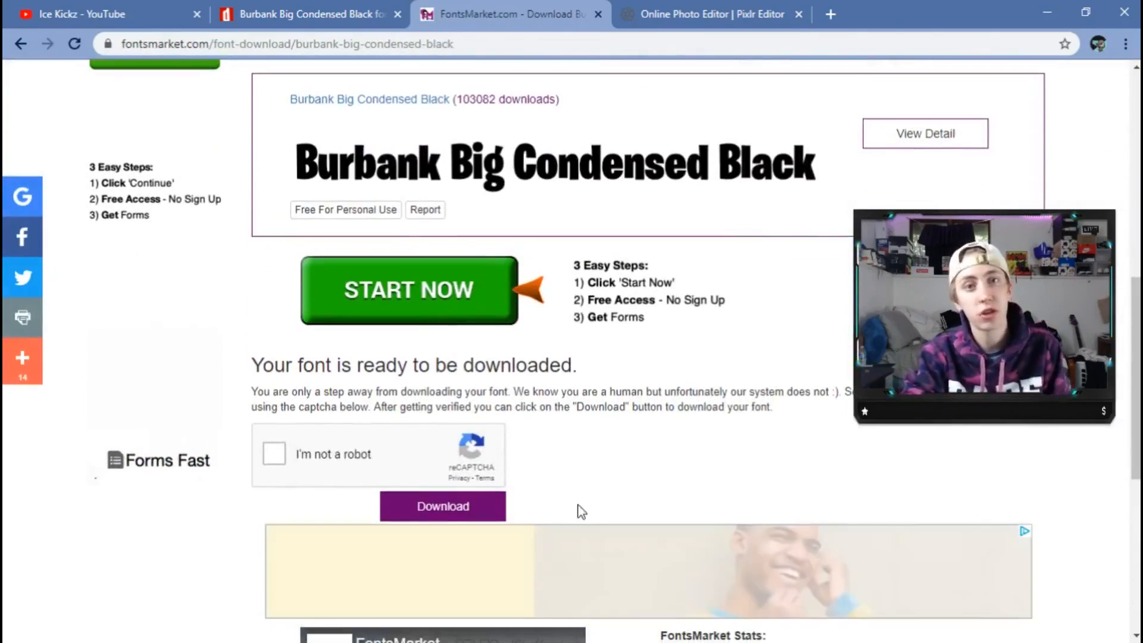
scroll(578, 503, up, 3)
scroll(584, 536, down, 2)
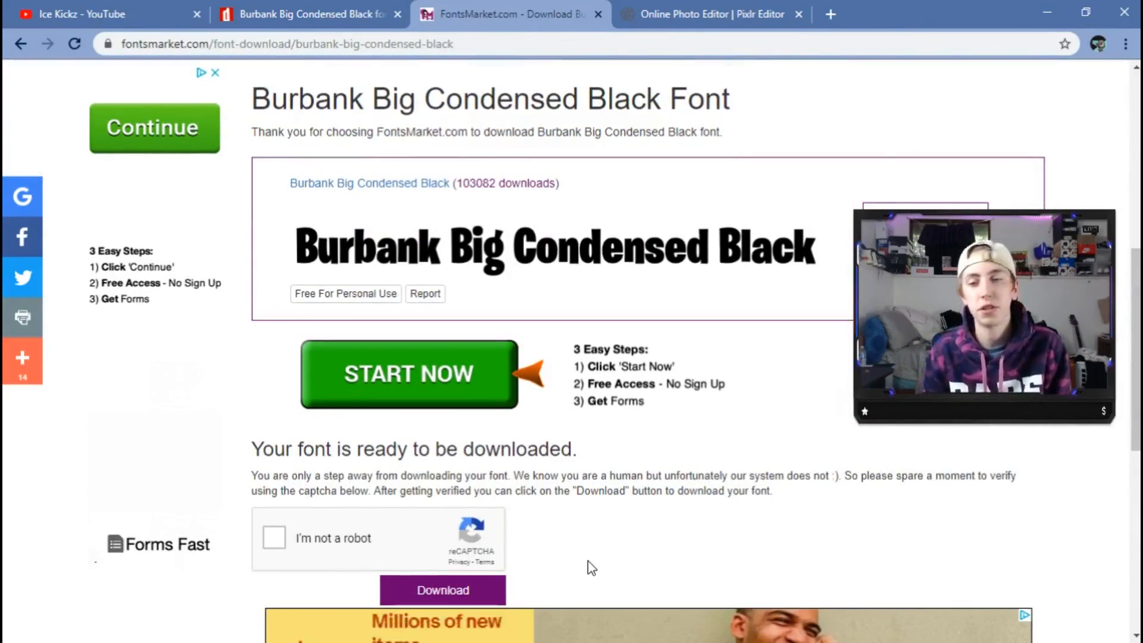
scroll(487, 368, down, 3)
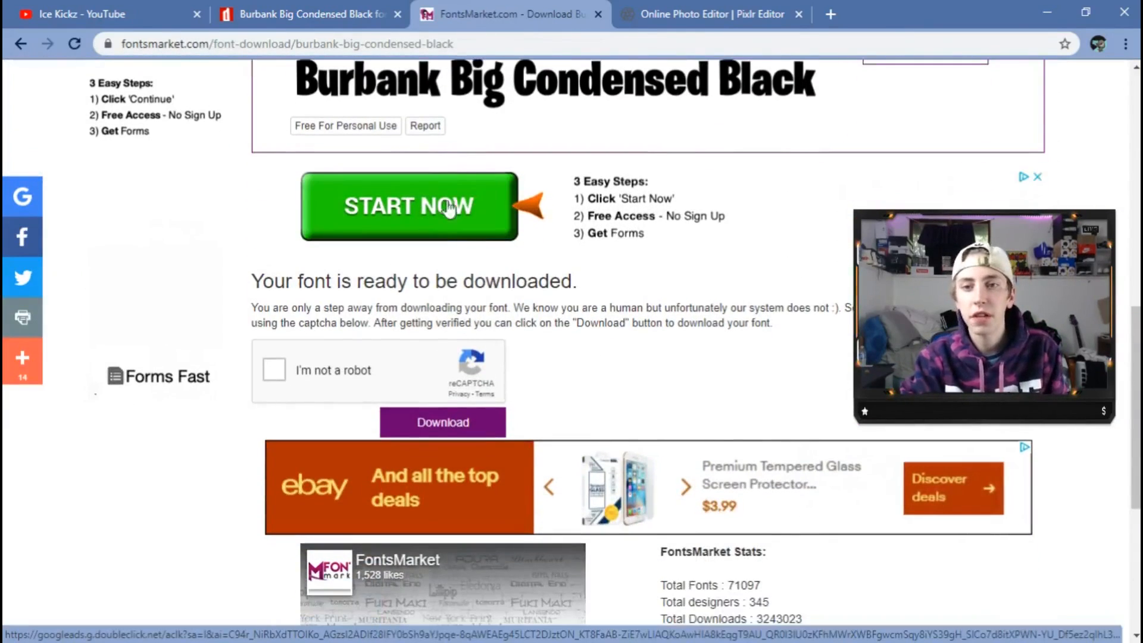
scroll(318, 245, up, 6)
scroll(366, 236, down, 4)
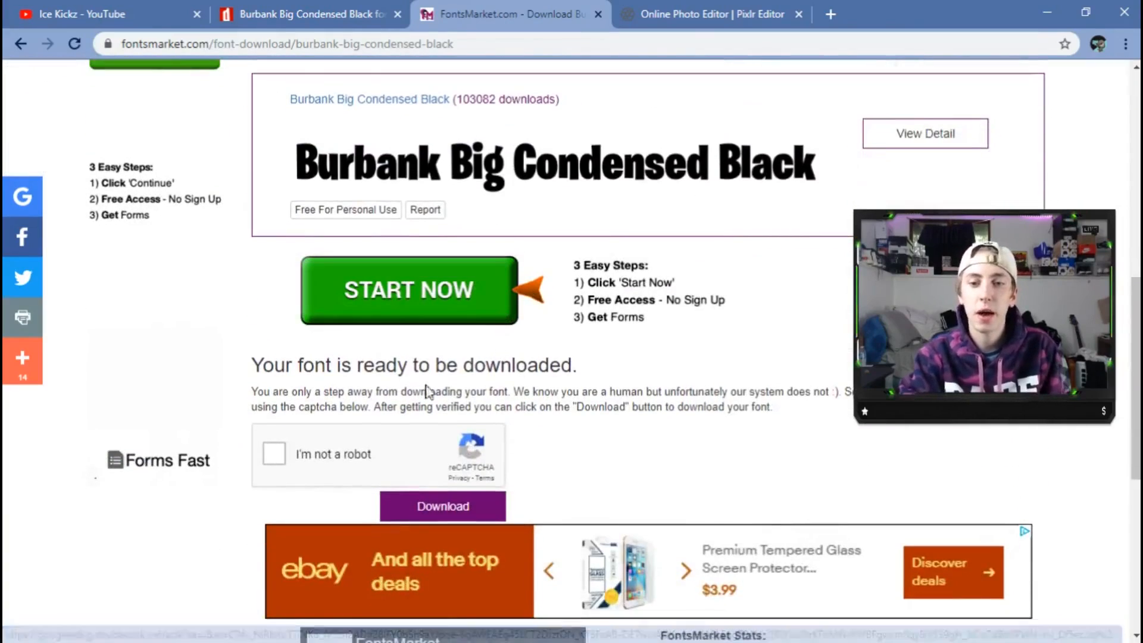
click(282, 456)
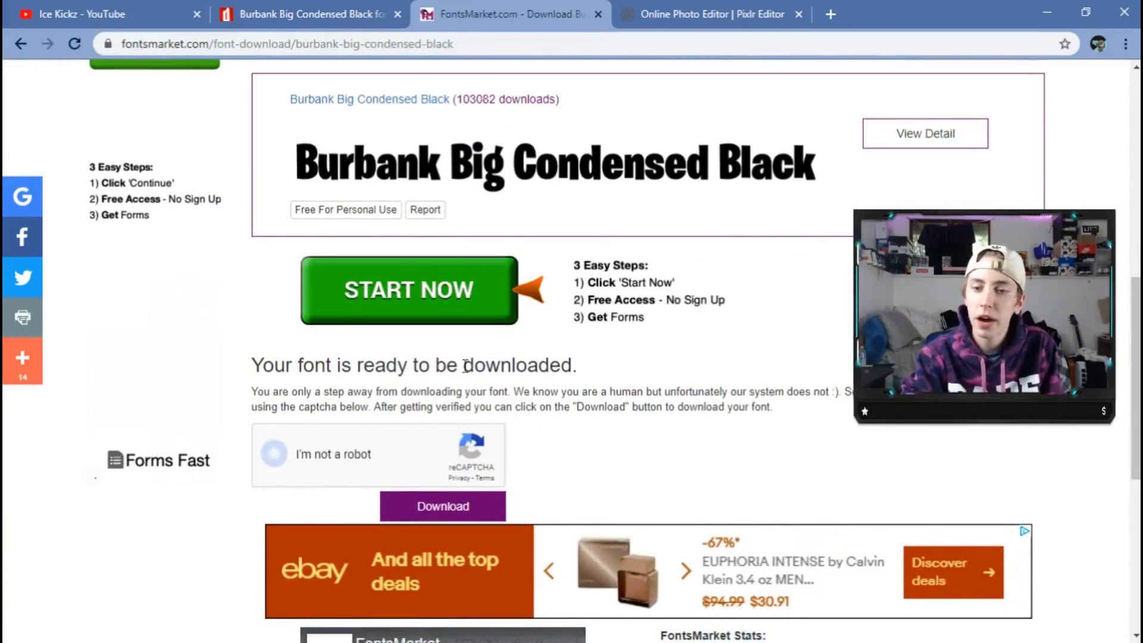
scroll(282, 456, down, 1)
click(447, 423)
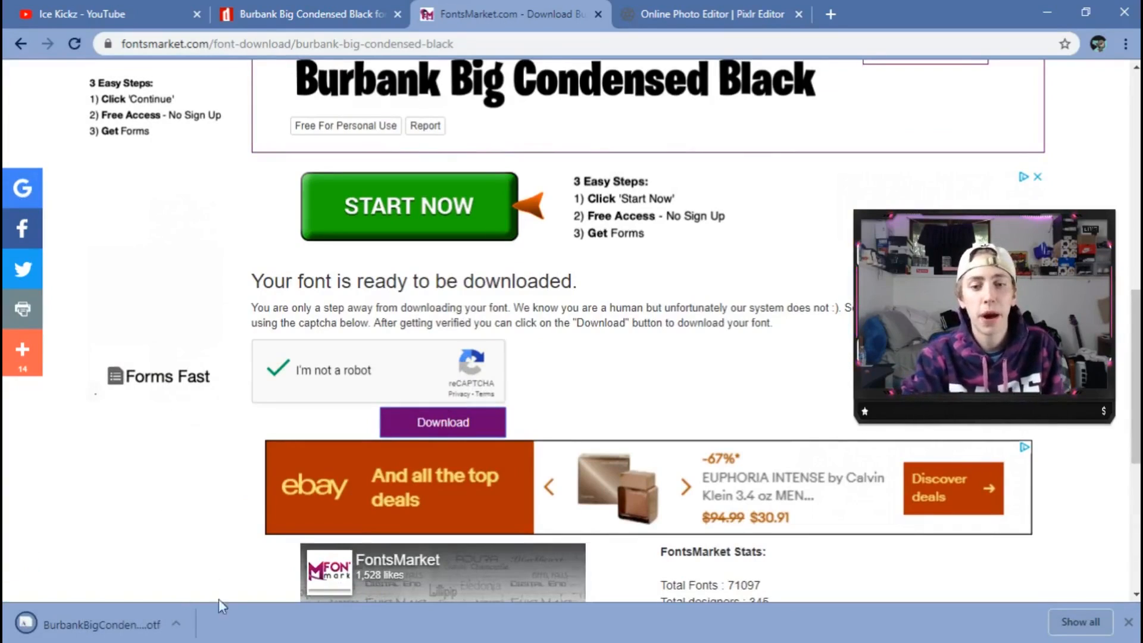
click(178, 619)
click(207, 519)
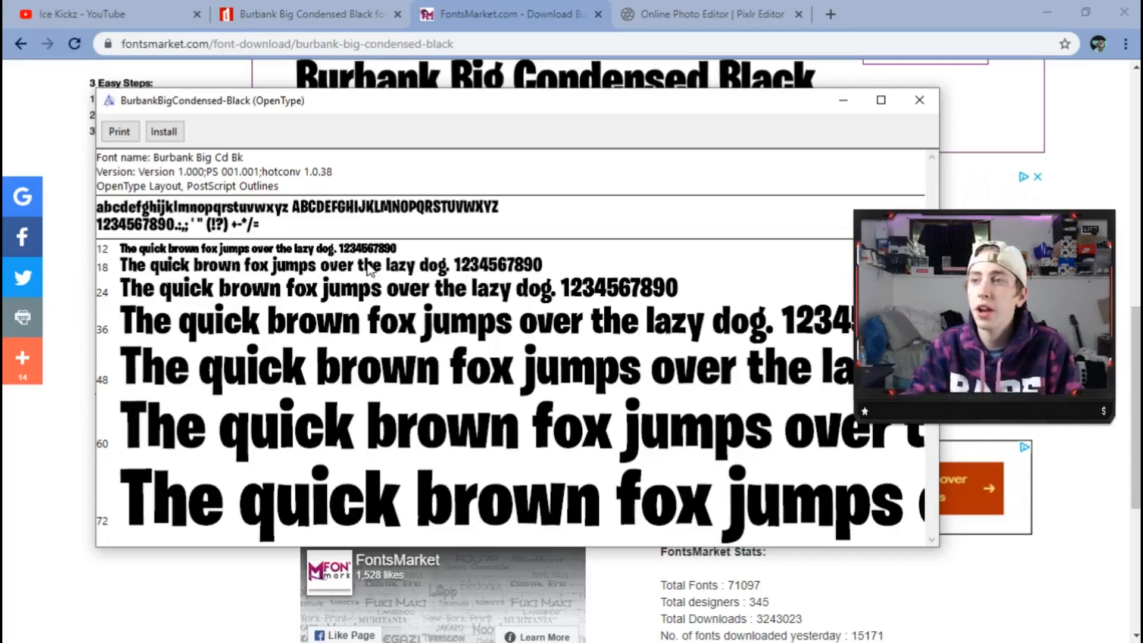
click(920, 101)
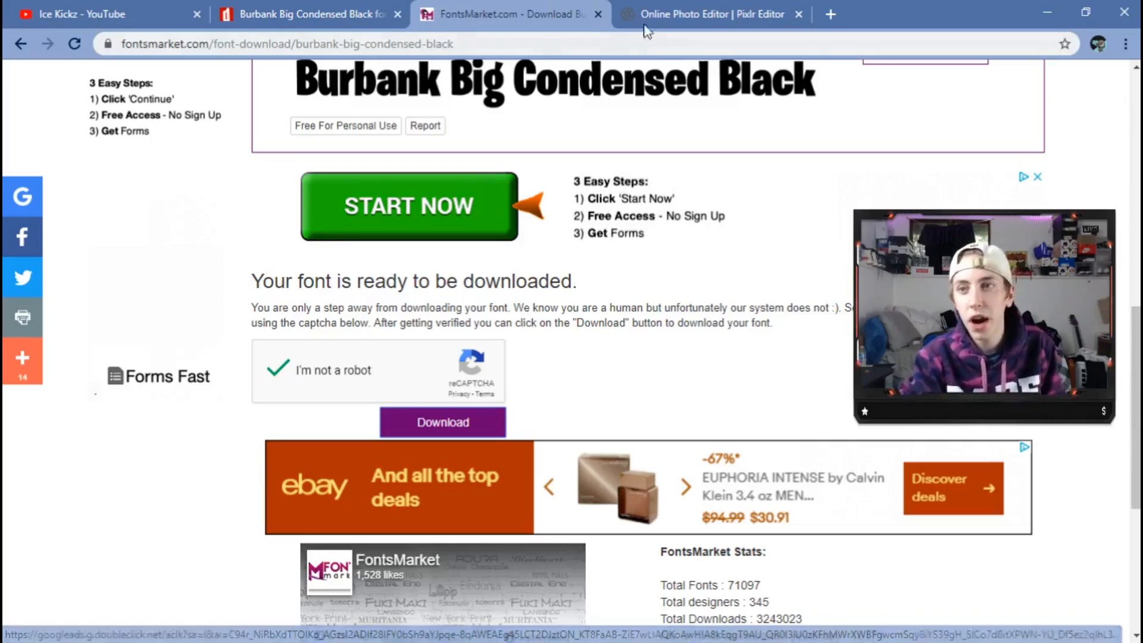
click(708, 15)
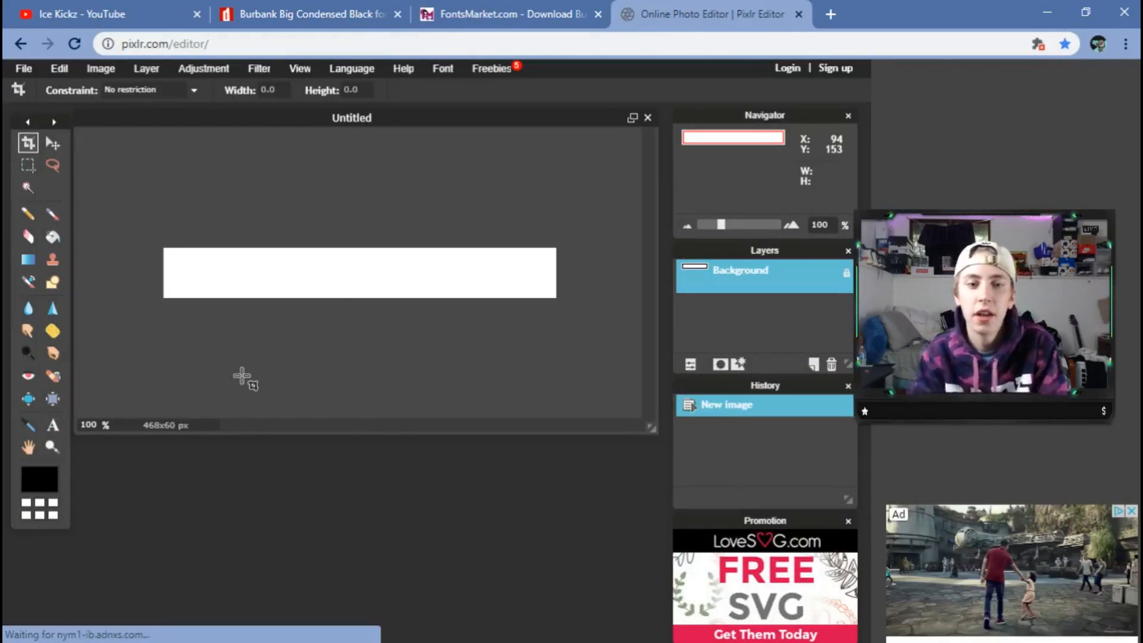
Place a new text box on the white 468x60 banner and bring up its font list.
click(53, 428)
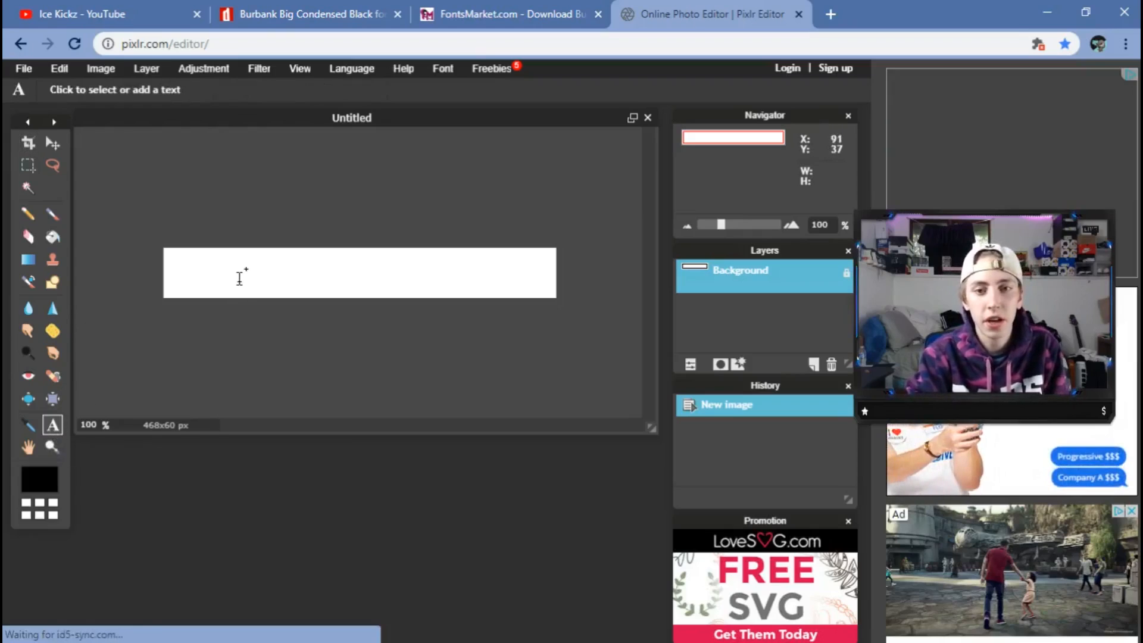
click(241, 271)
click(364, 433)
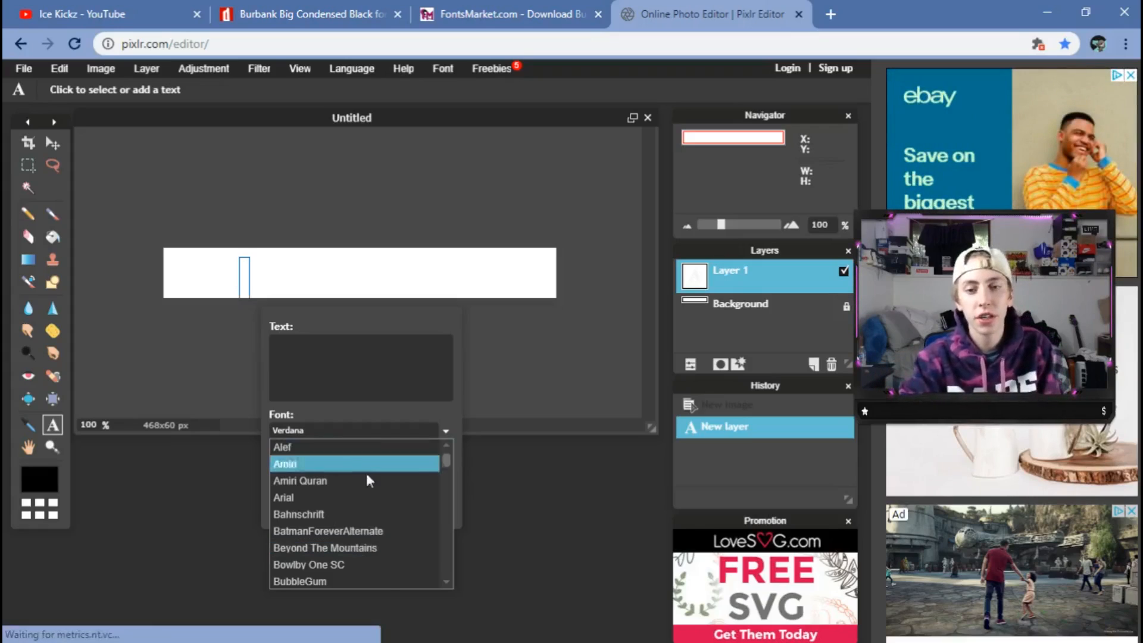
Set the text font to Burbank Big and replace the placeholder text with 'icekickz'.
scroll(360, 517, down, 3)
scroll(363, 535, up, 3)
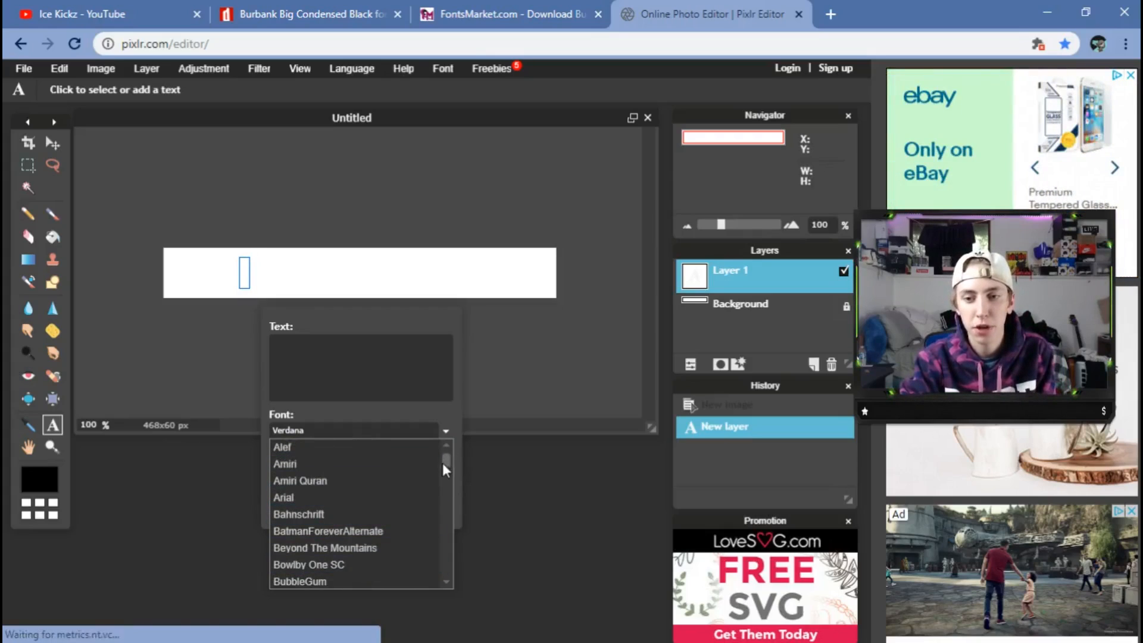
drag(446, 464, 446, 469)
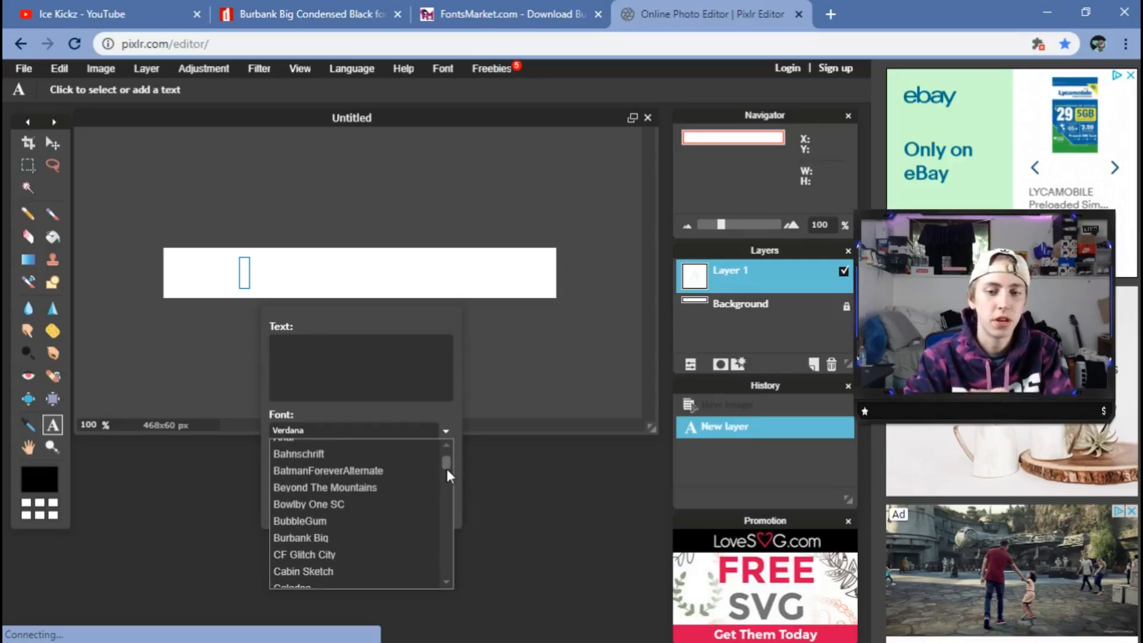
click(345, 536)
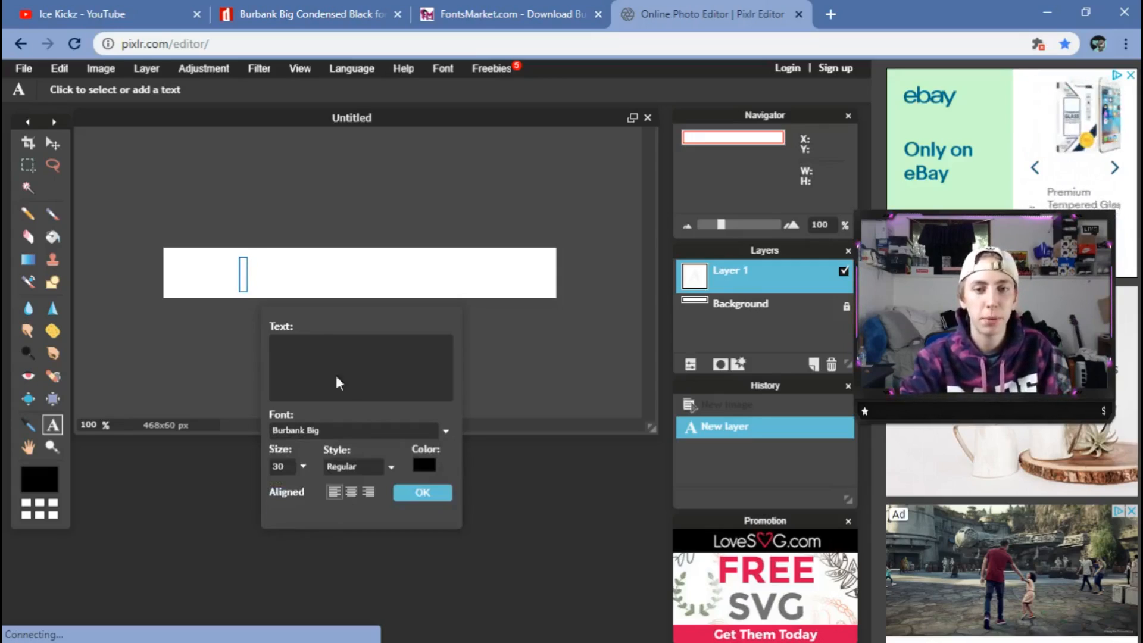
click(324, 375)
text(jsdhfkjhasldfhasldf)
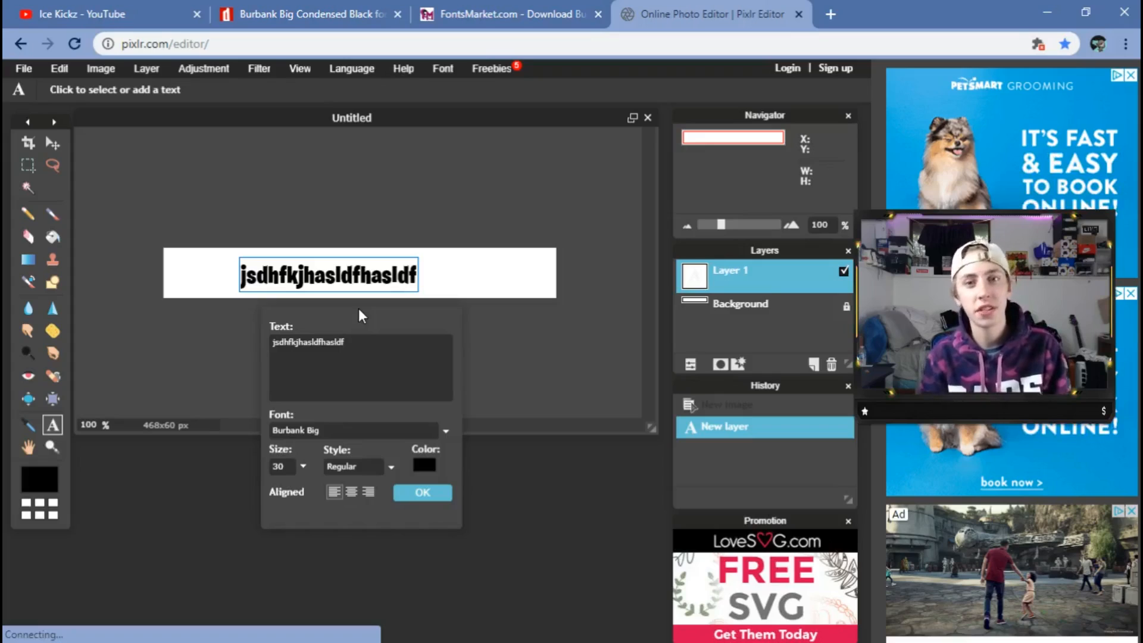
double_click(336, 364)
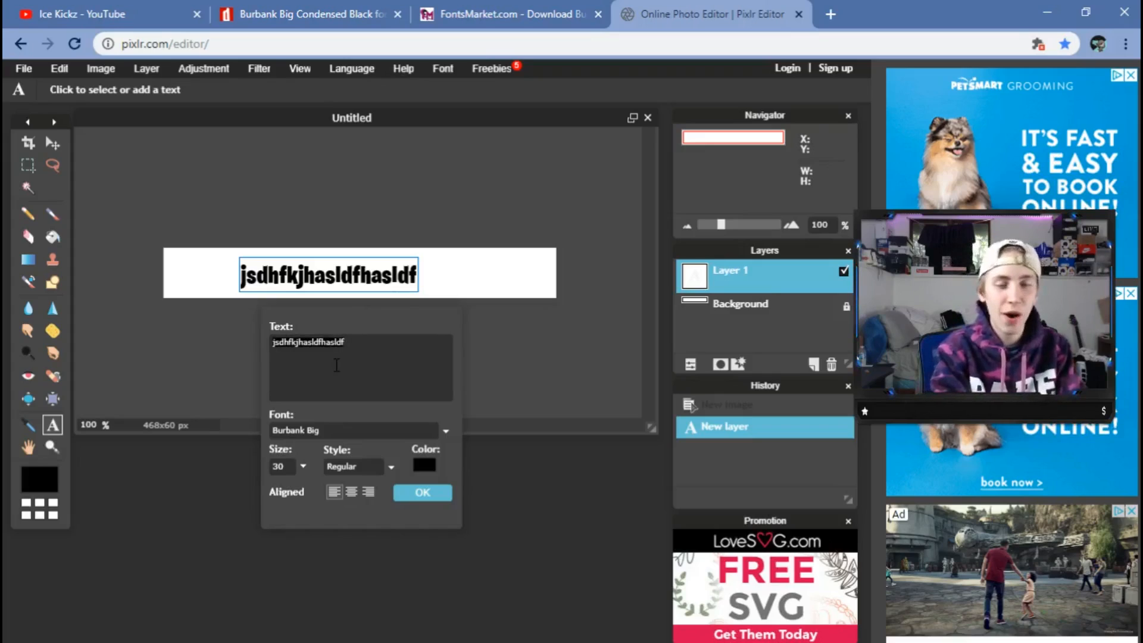
text(icekickz)
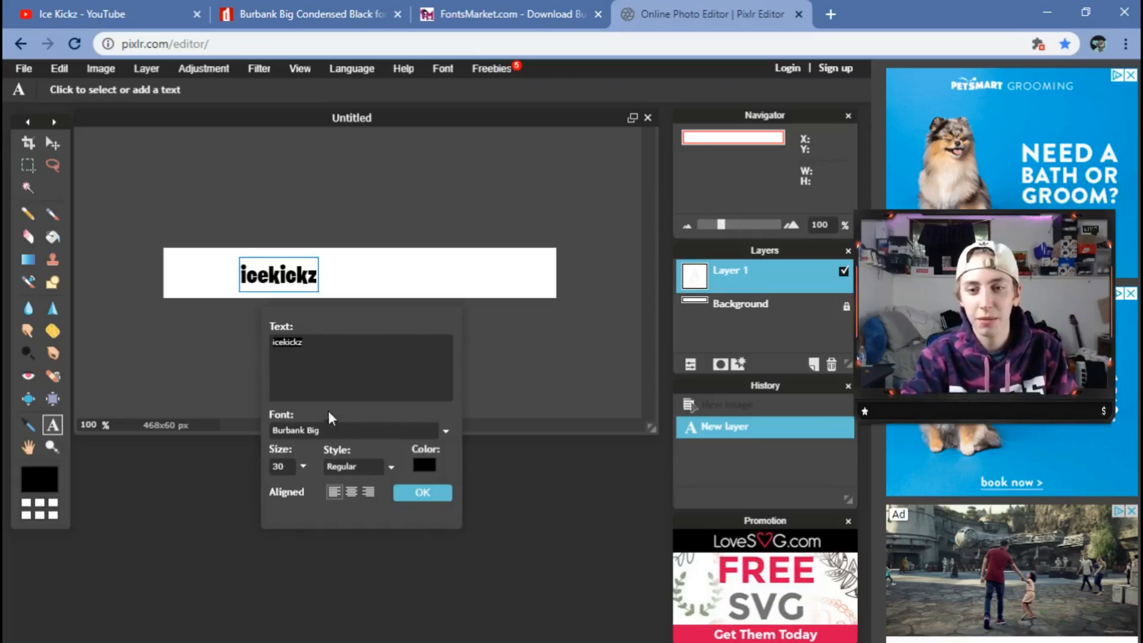
Switch the text to BatmanForeverAlternate, commit it, and nudge it slightly right.
click(335, 430)
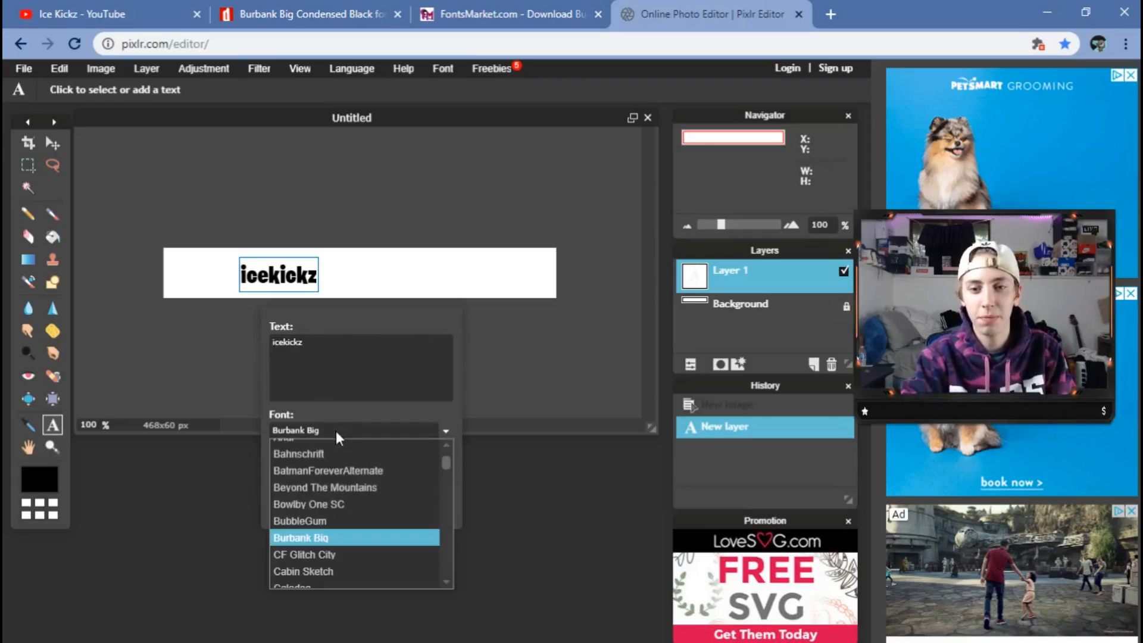
click(344, 470)
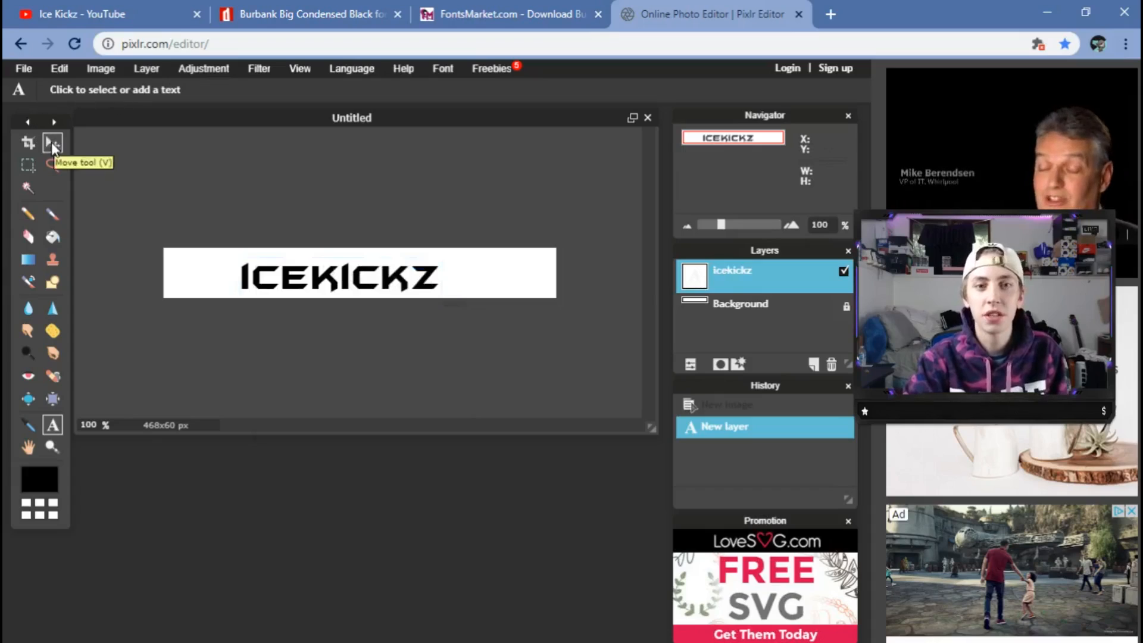
click(52, 143)
mouse_move(322, 280)
mouse_down()
mouse_move(345, 285)
mouse_move(326, 274)
mouse_up()
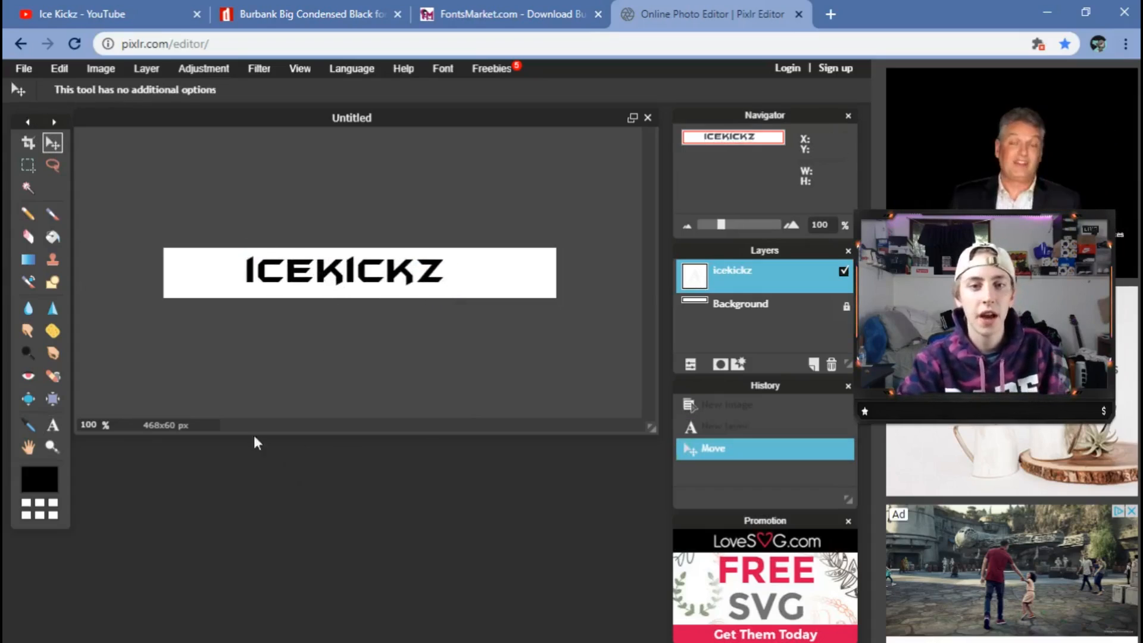
Reopen the ICEKICKZ text and change its style to Bold/Italic.
click(52, 424)
click(442, 293)
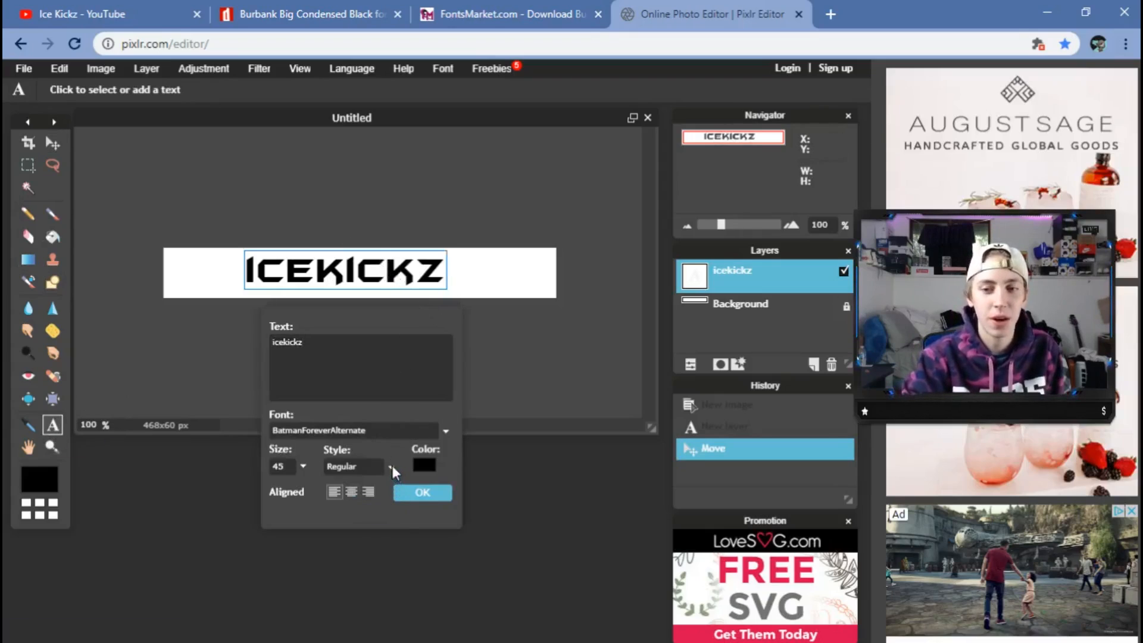
click(391, 465)
click(355, 527)
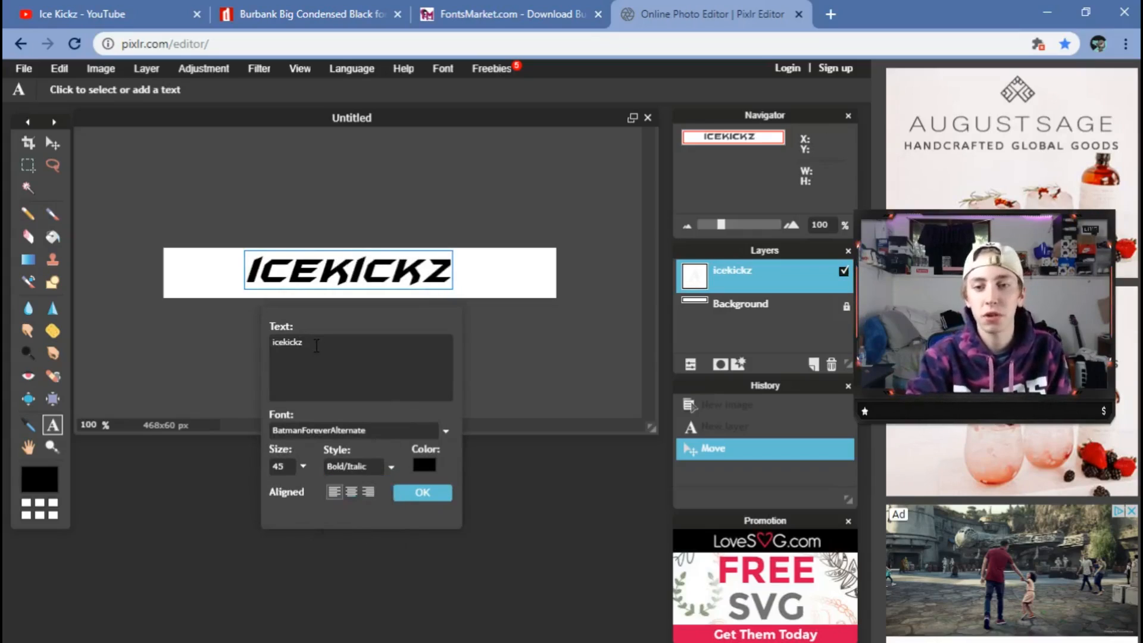
click(273, 342)
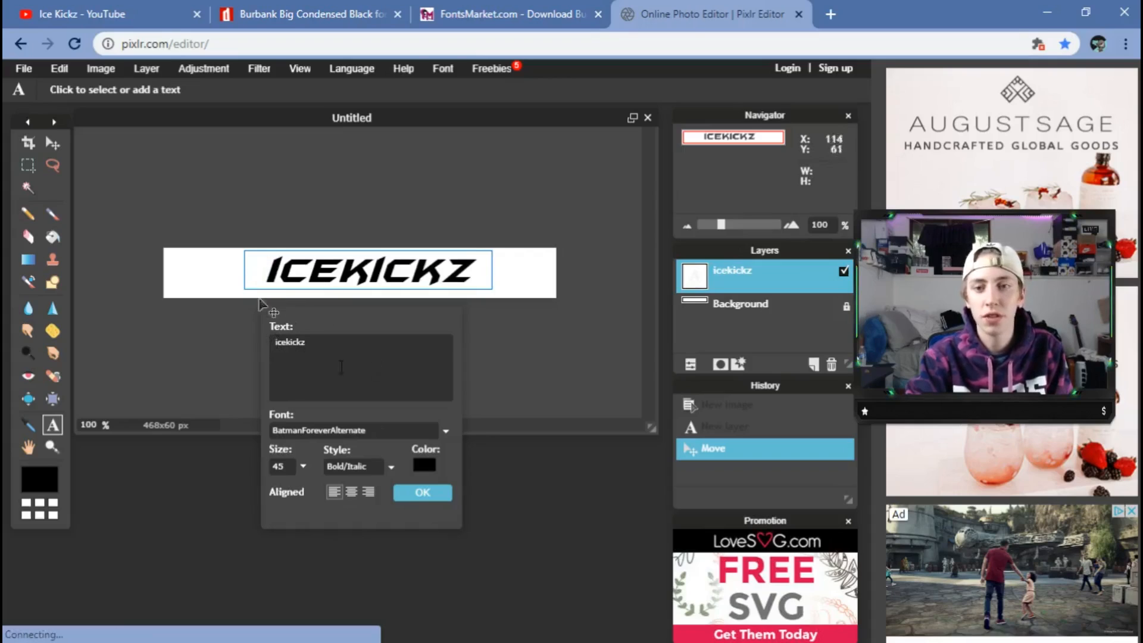
click(427, 498)
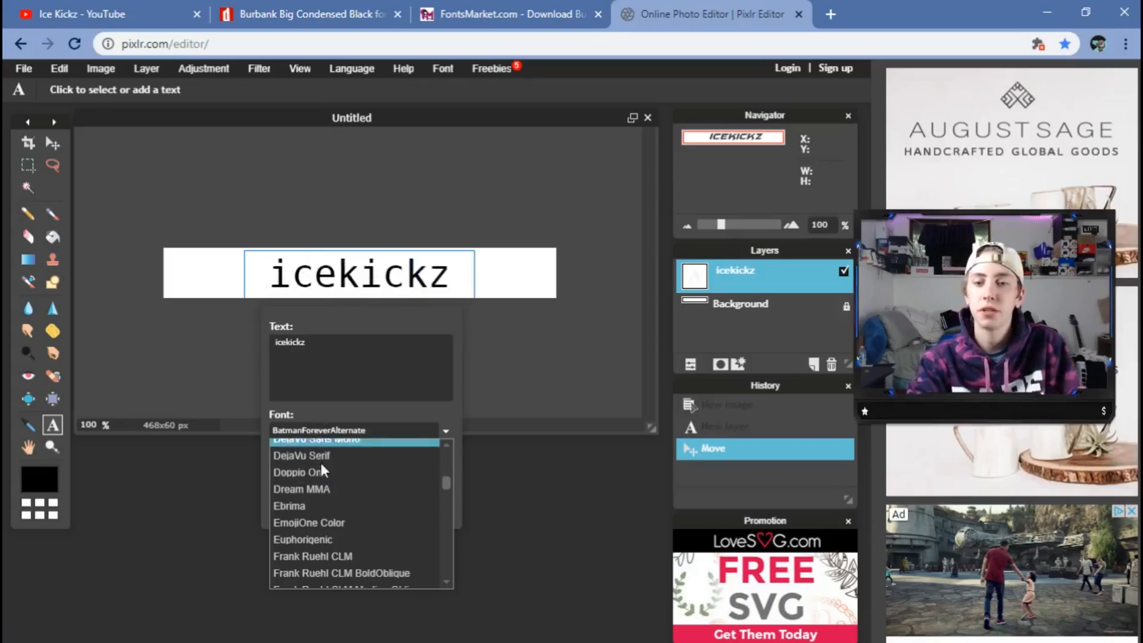
Switch the text to Dream MMA and retype it as 'icekickz'.
click(344, 488)
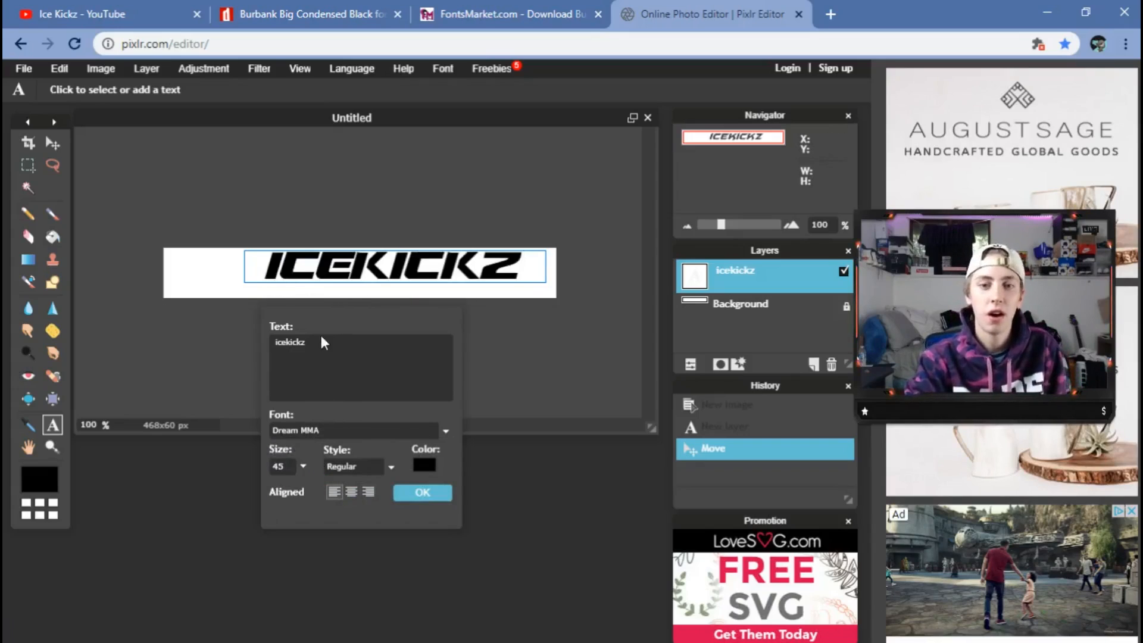
drag(324, 342, 211, 347)
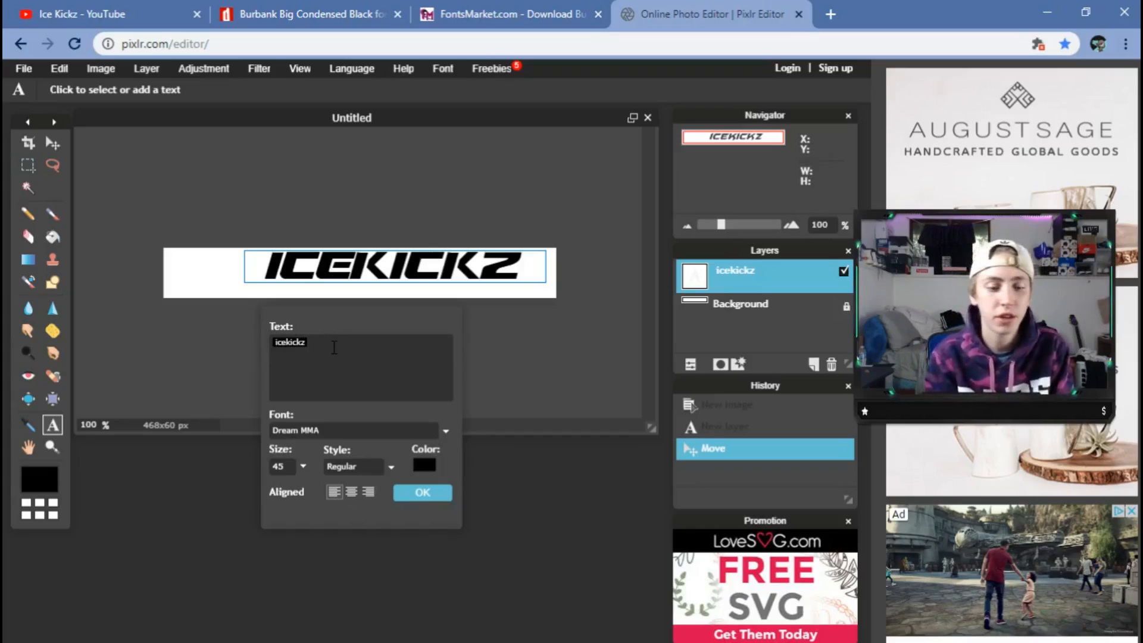
text(IJBKJBS)
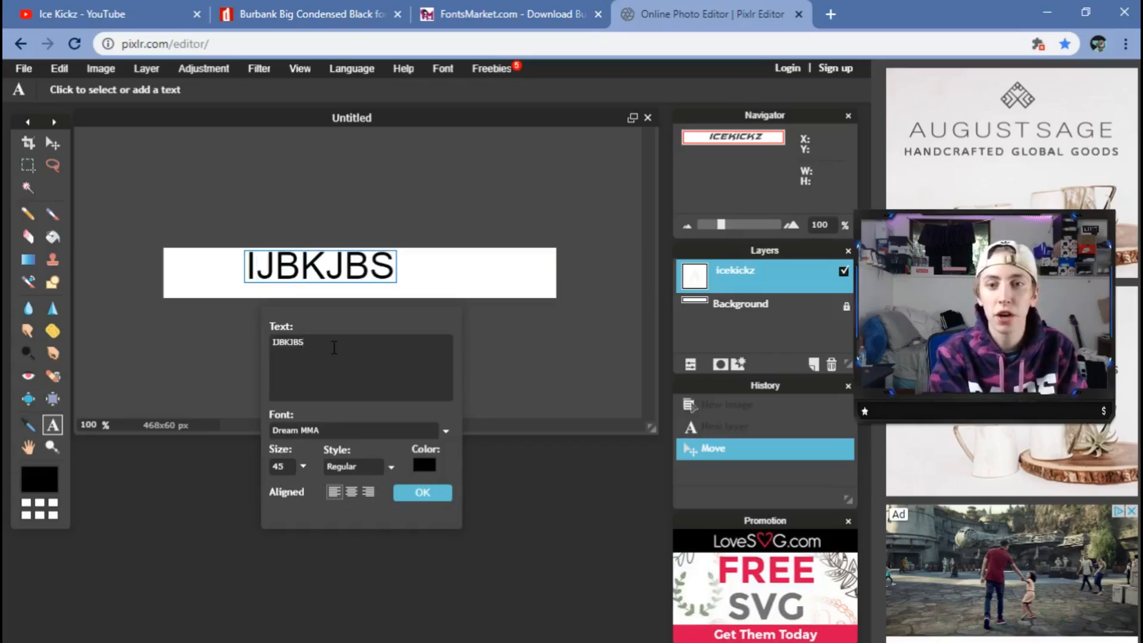
key(BackSpace)
key(BackSpace)
key(BackSpace)
key(BackSpace)
key(BackSpace)
key(BackSpace)
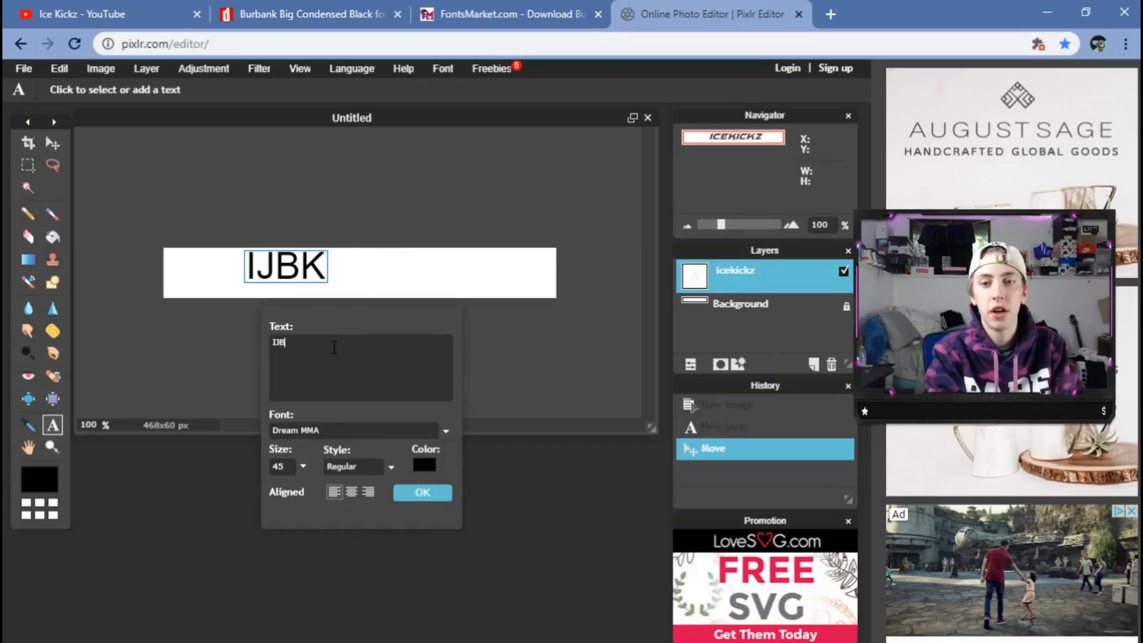
key(BackSpace)
text(ice)
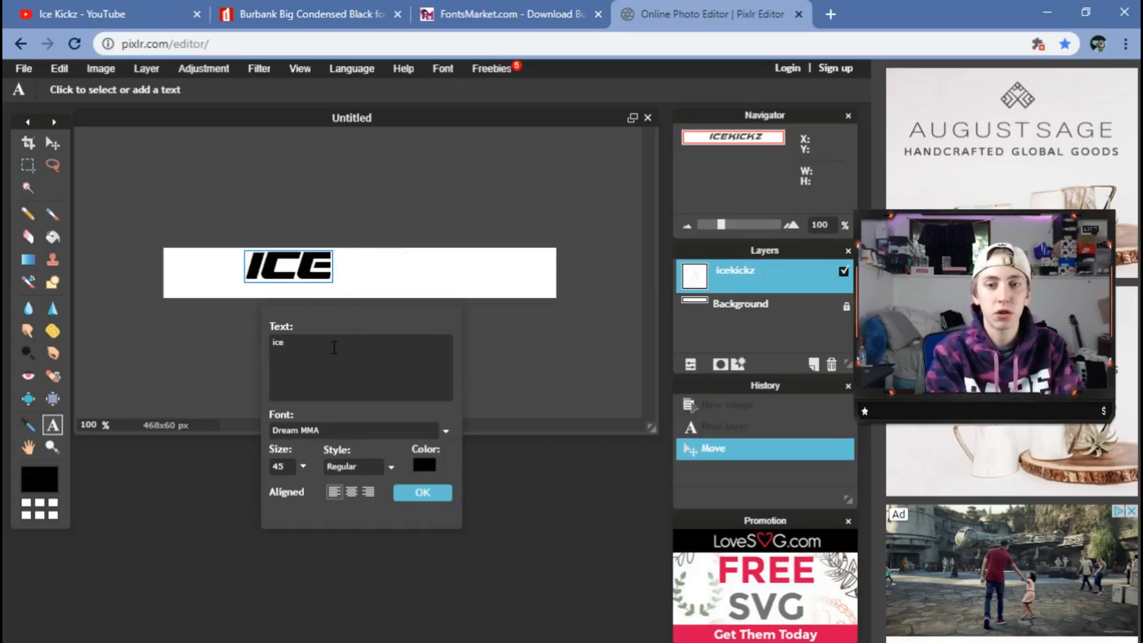
text(kickz)
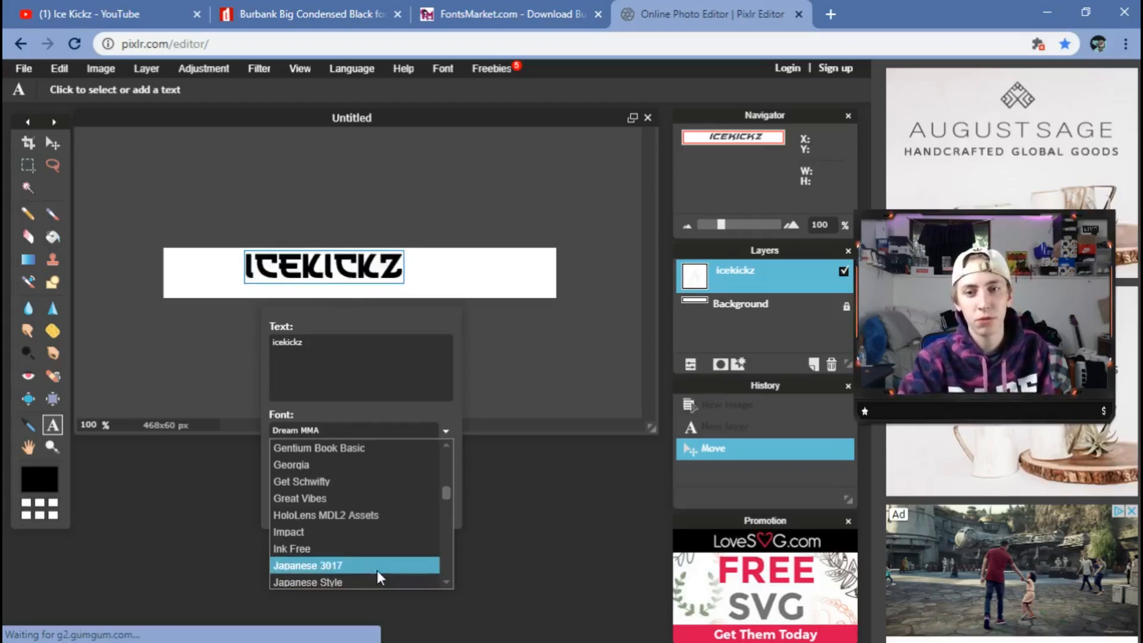
Try Japanese Style, then commit Pokemon Solid and drag the text back onto the banner.
click(373, 581)
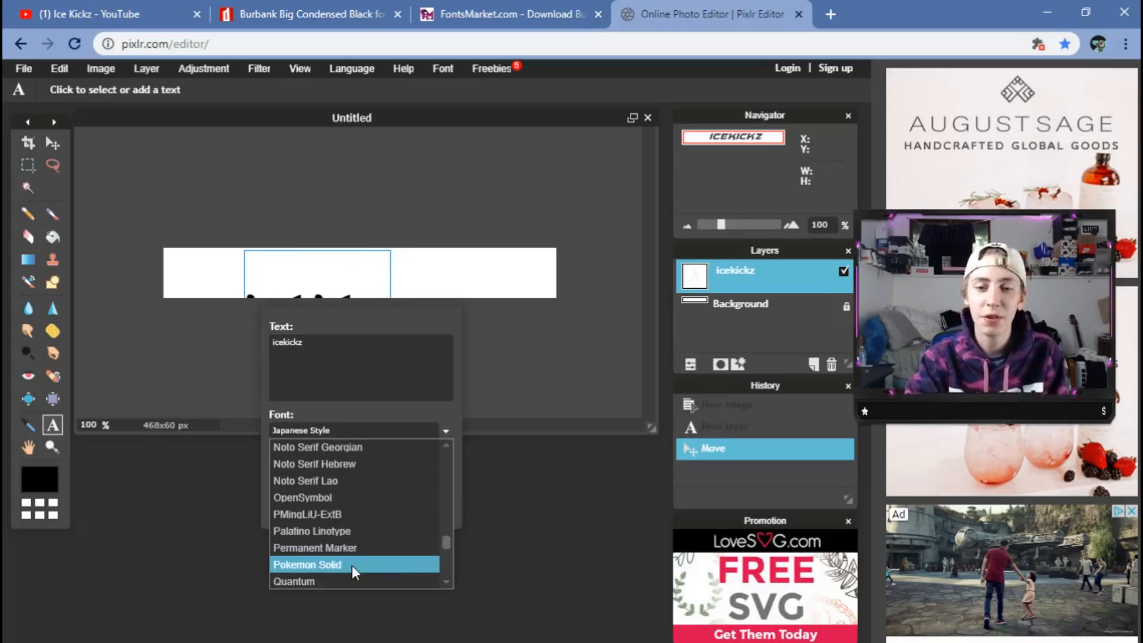
click(352, 565)
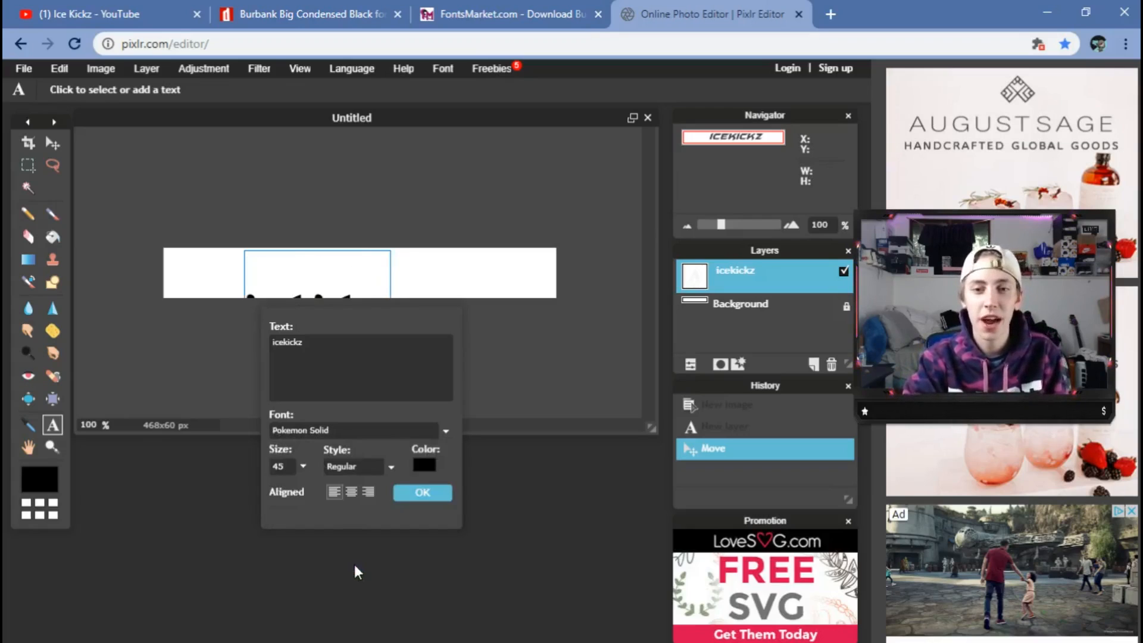
click(421, 490)
click(52, 145)
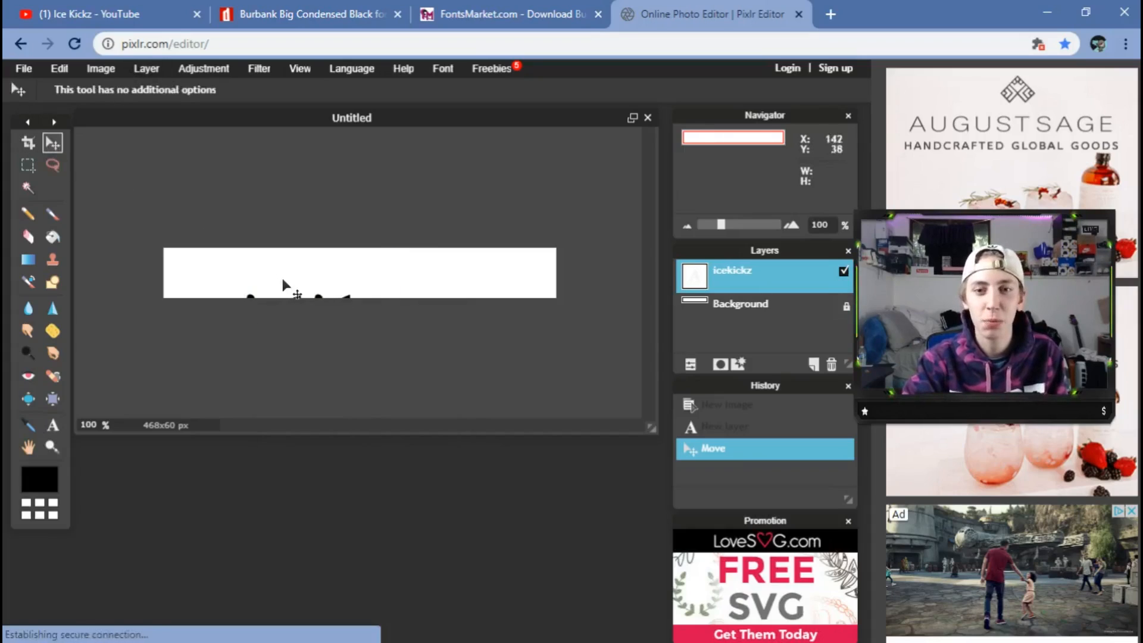
drag(326, 311, 319, 263)
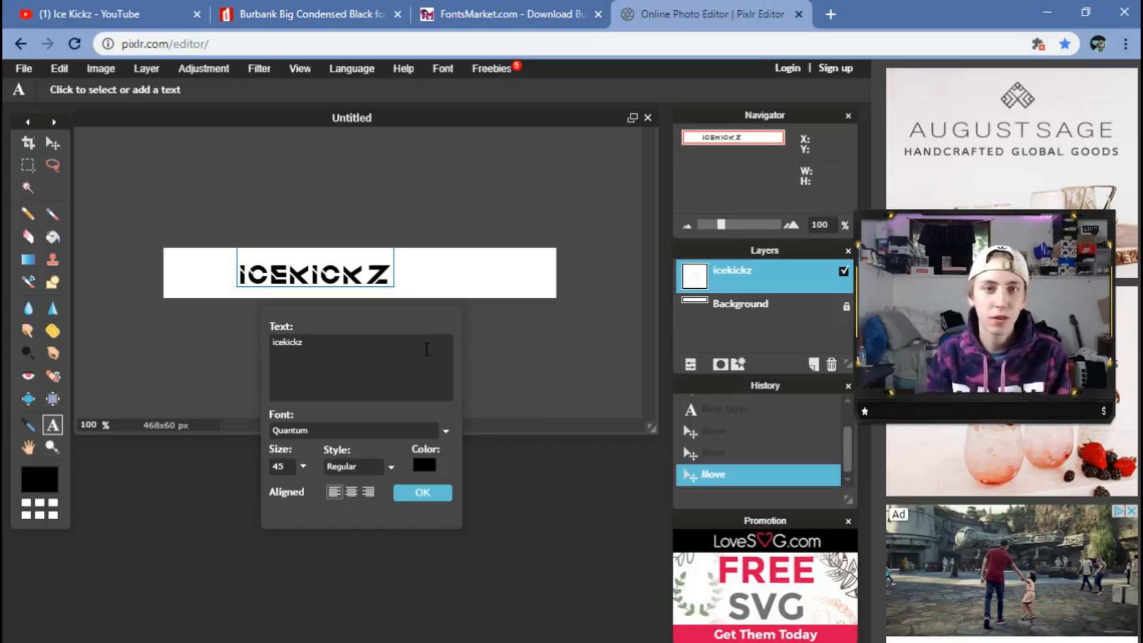
Apply the Run! Demo font to the ICEKICKZ text.
click(369, 430)
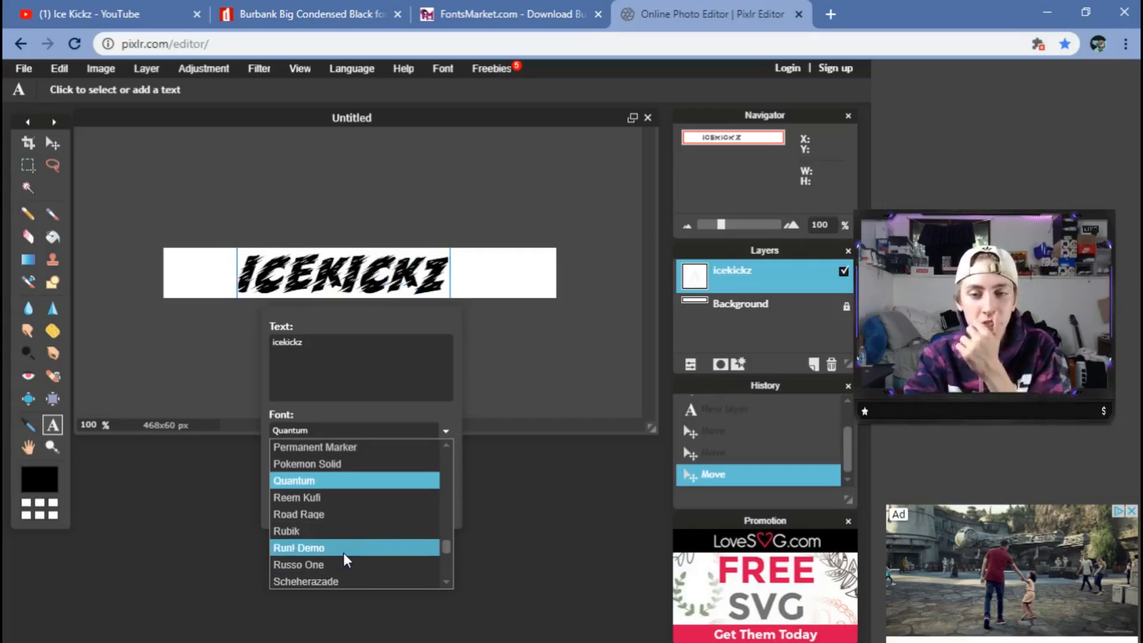
click(344, 553)
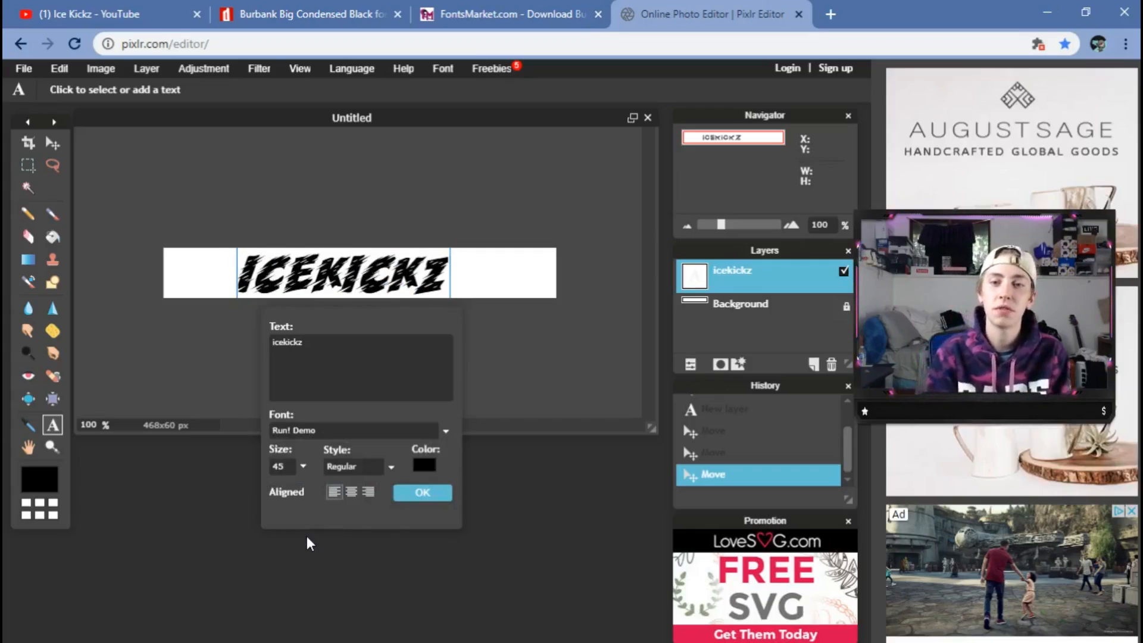